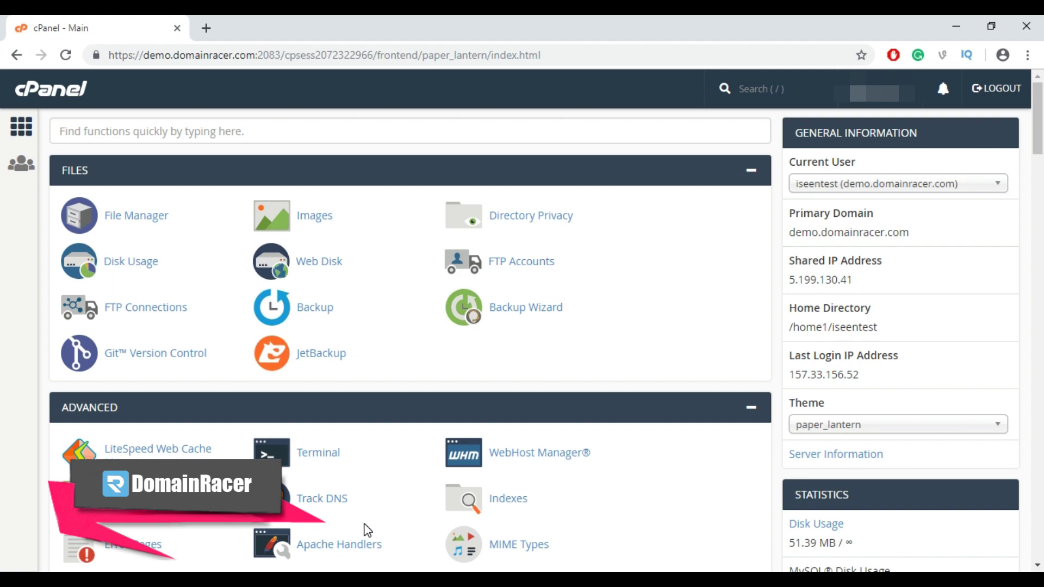
scroll(365, 531, "down", 5)
scroll(364, 531, "down", 3)
scroll(365, 530, "down", 4)
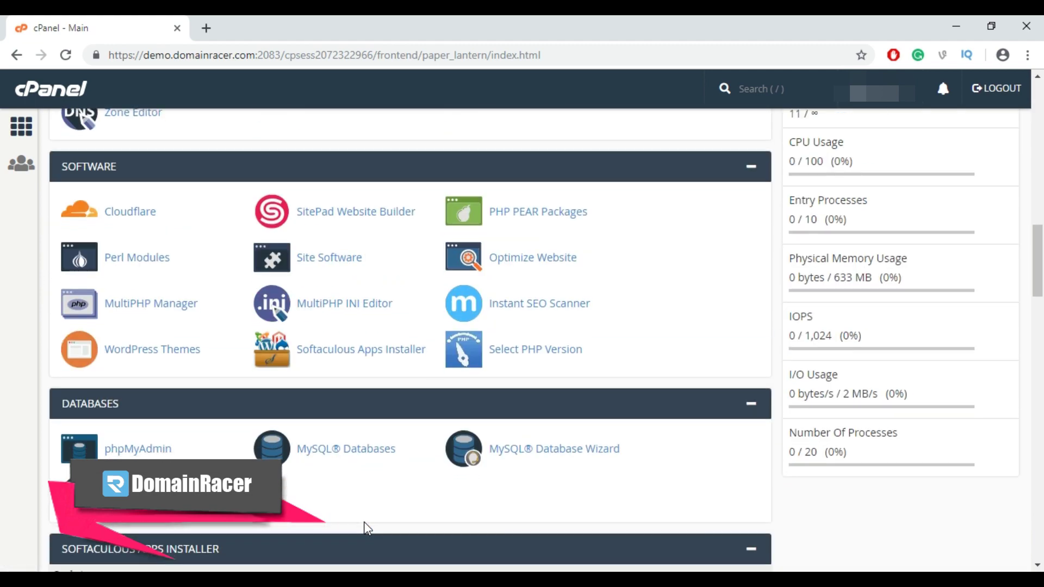
scroll(365, 530, "down", 2)
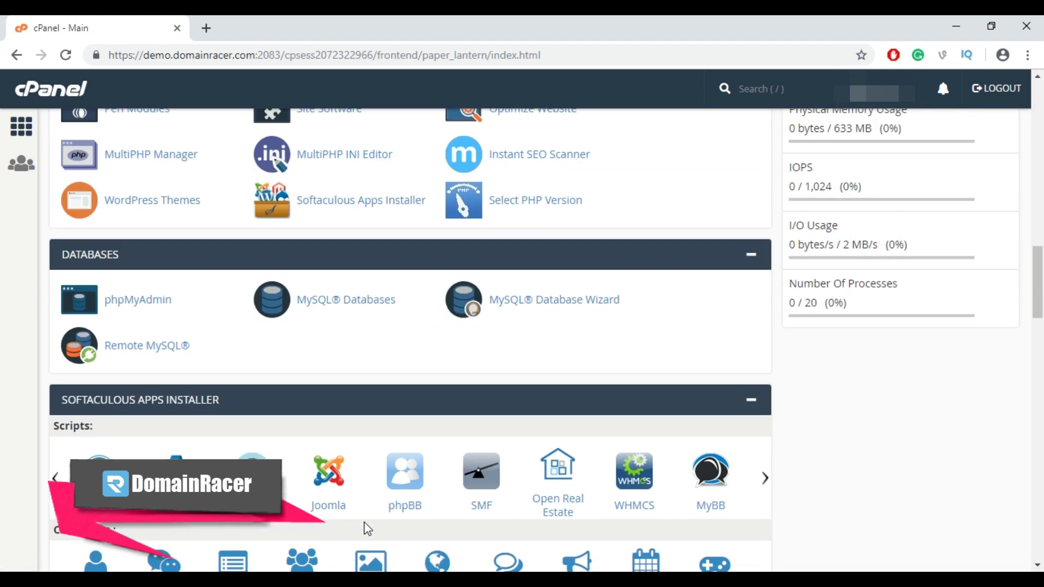
Step: Launch phpMyAdmin from the cPanel Databases section
left_click(165, 311)
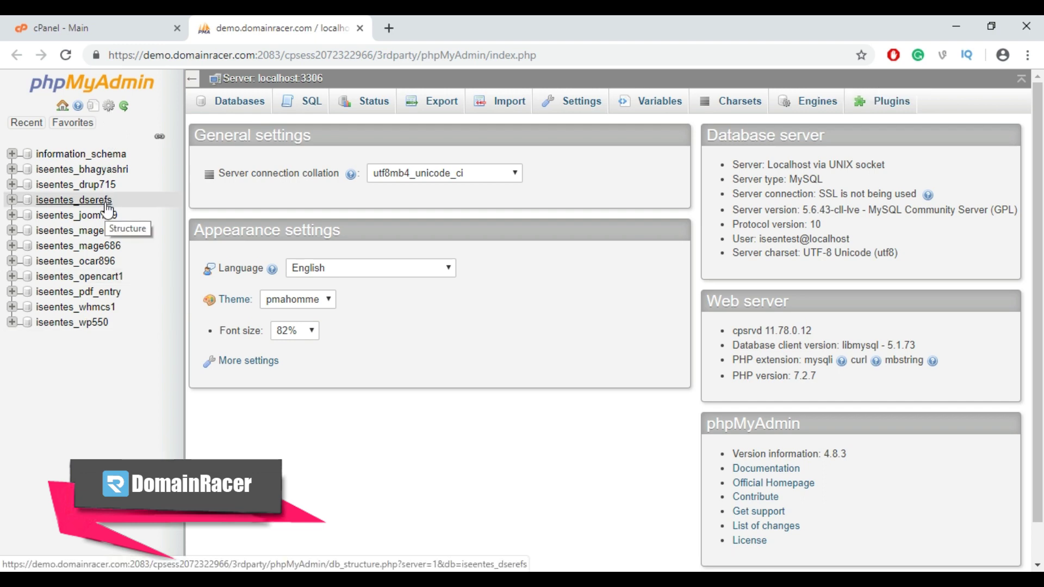
Step: Select the iseentes_wp550 database and bring up its Export page, highlighting the database heading
left_click(87, 326)
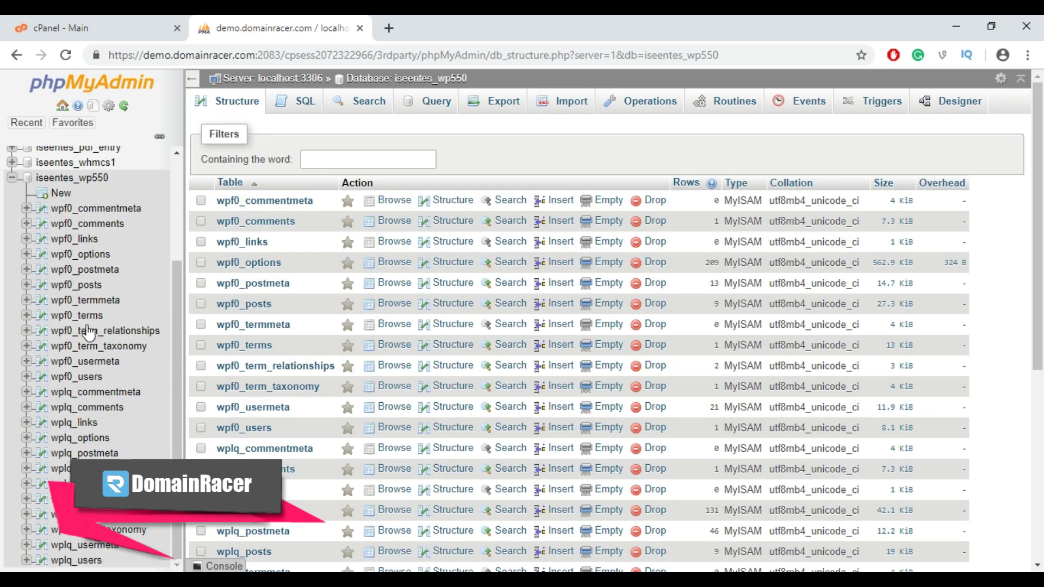
left_click(494, 109)
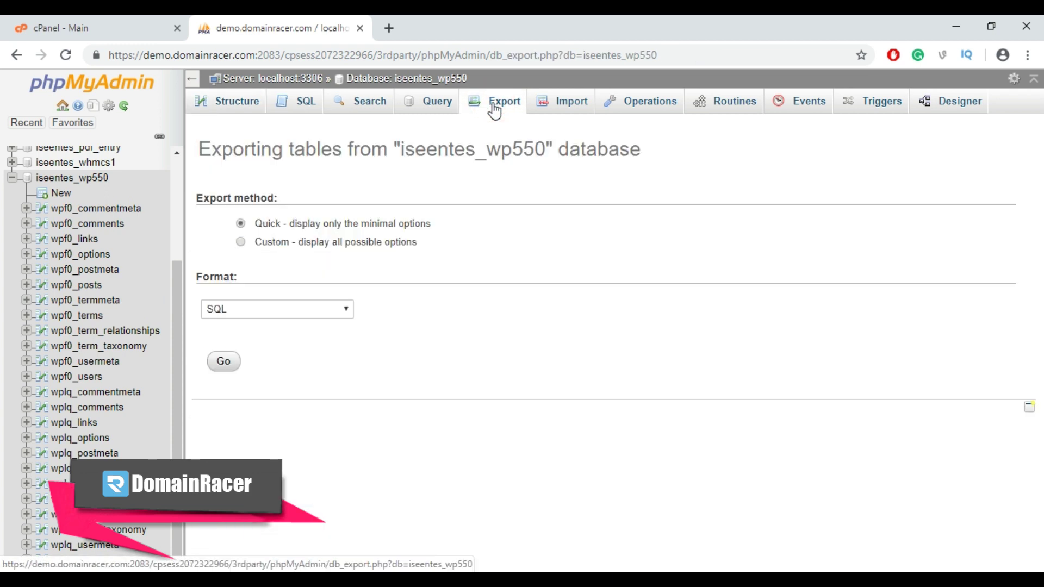
left_click_drag(199, 149, 643, 154)
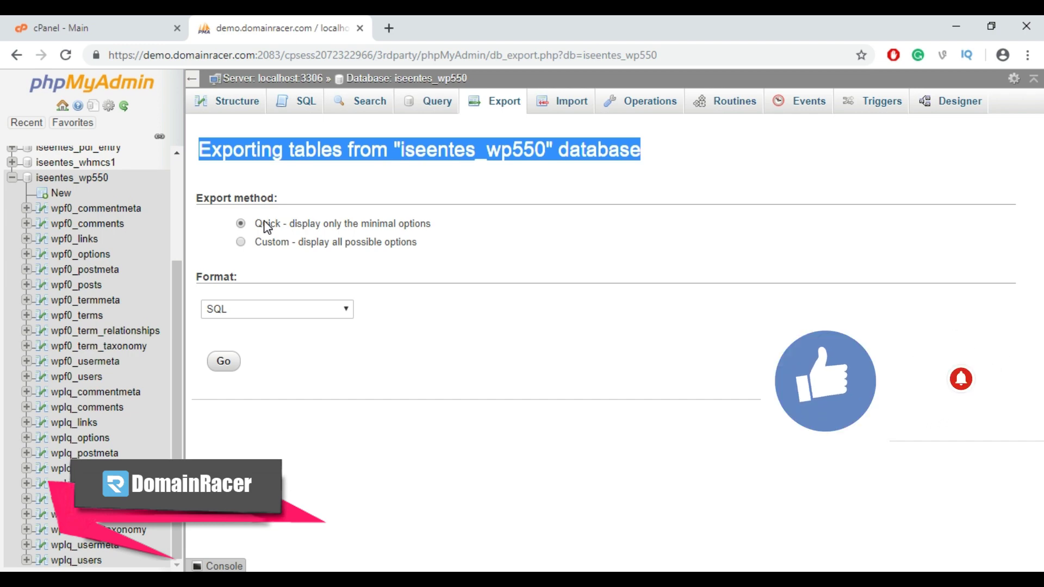
Step: Choose the Custom export method to review the full table list
left_click(265, 227)
left_click(241, 242)
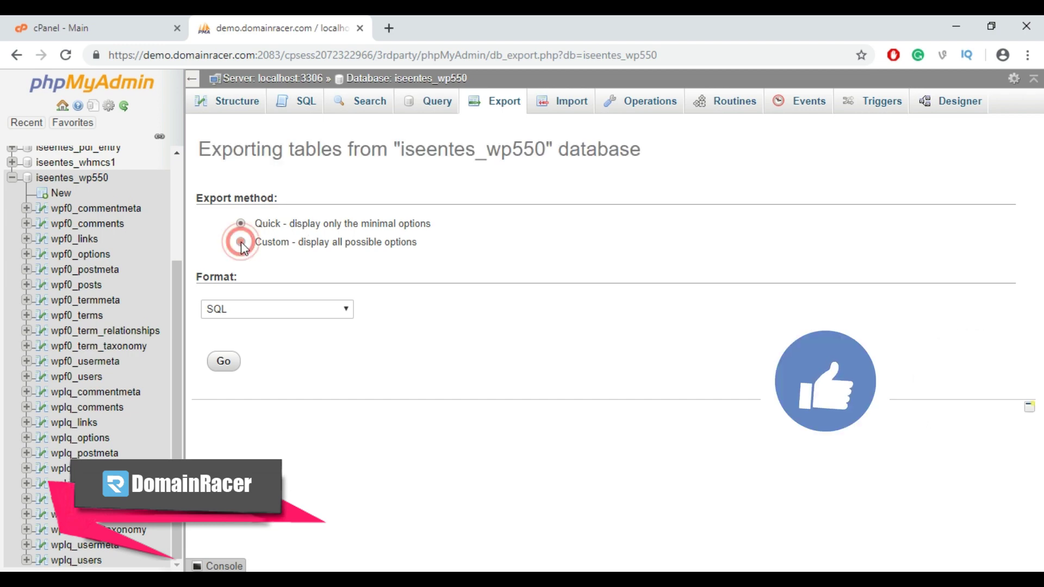
scroll(249, 292, "down", 2)
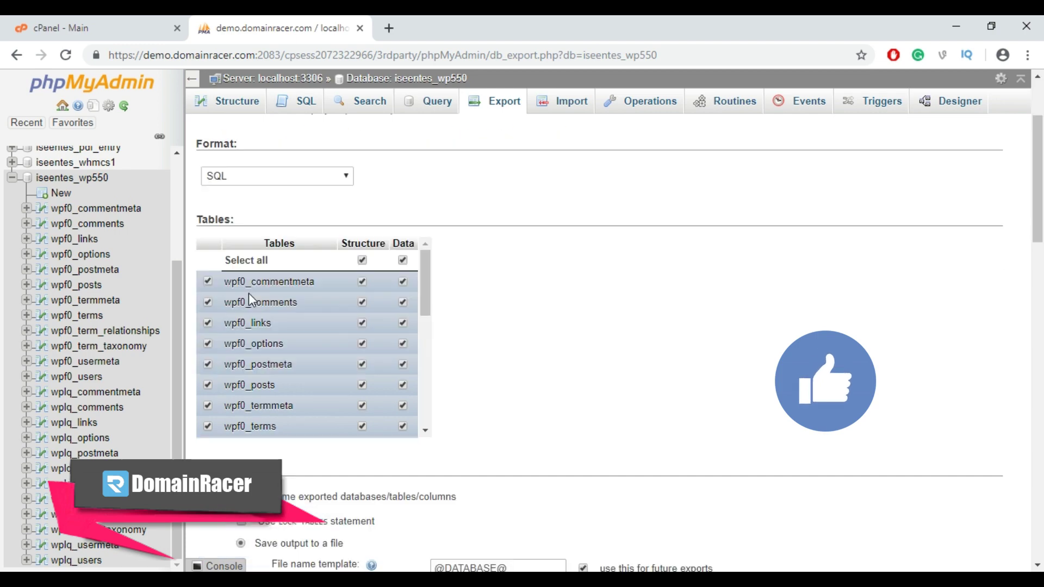
scroll(248, 292, "down", 2)
scroll(249, 293, "down", 2)
scroll(249, 293, "down", 1)
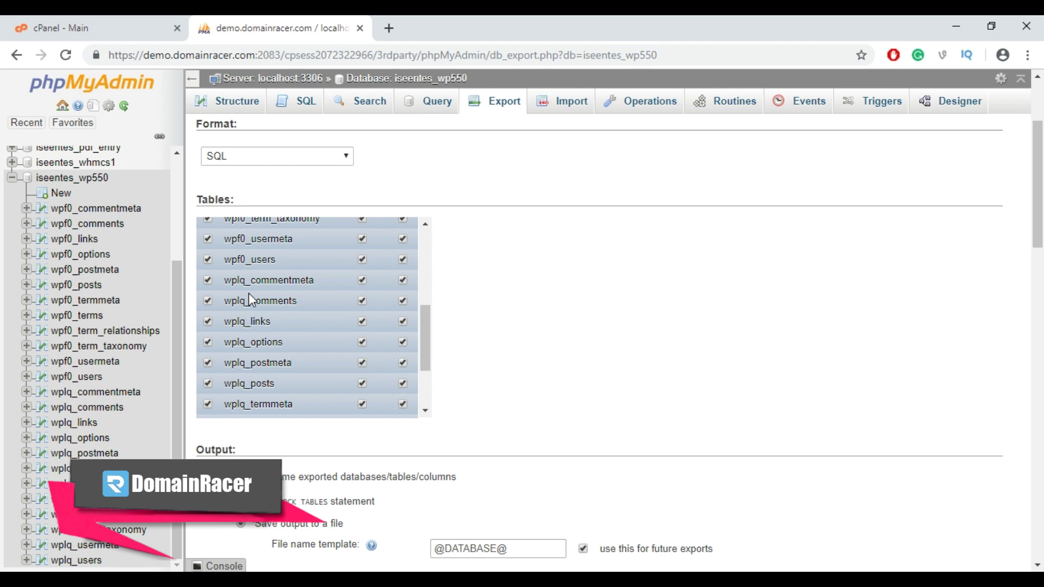
scroll(257, 374, "down", 2)
scroll(258, 374, "down", 1)
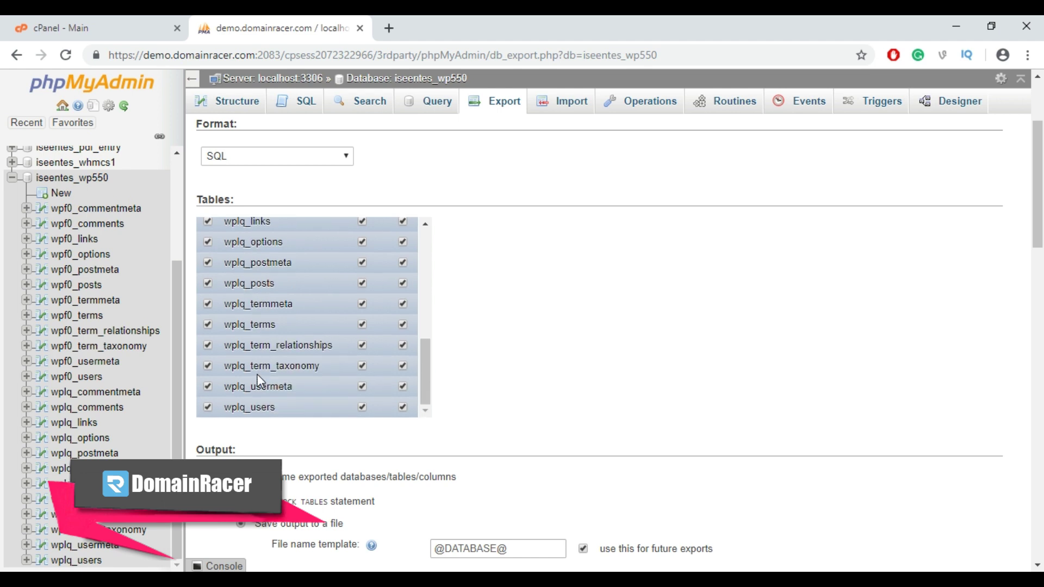
scroll(258, 374, "up", 2)
scroll(257, 375, "up", 3)
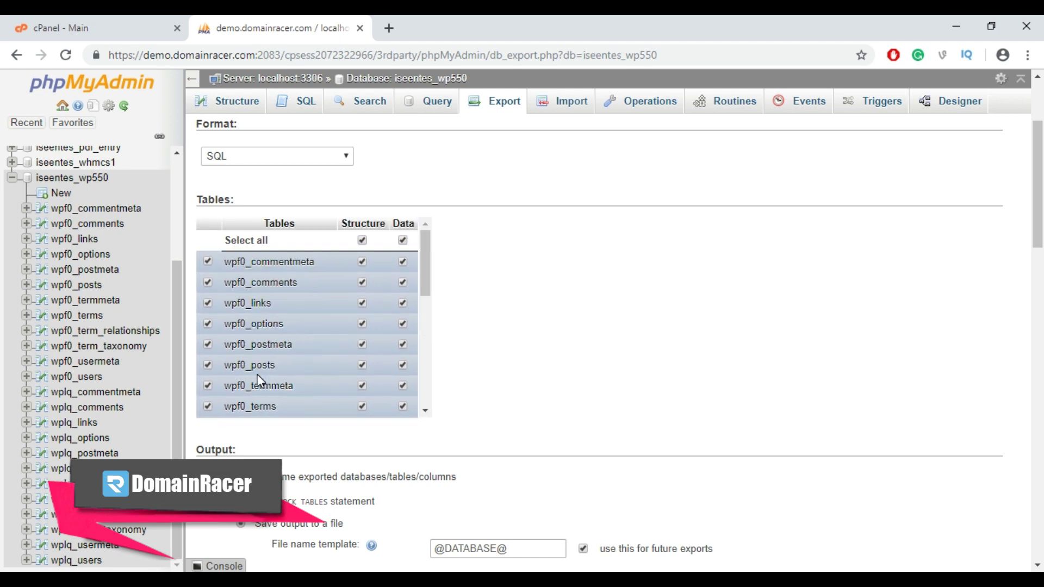
scroll(489, 367, "up", 2)
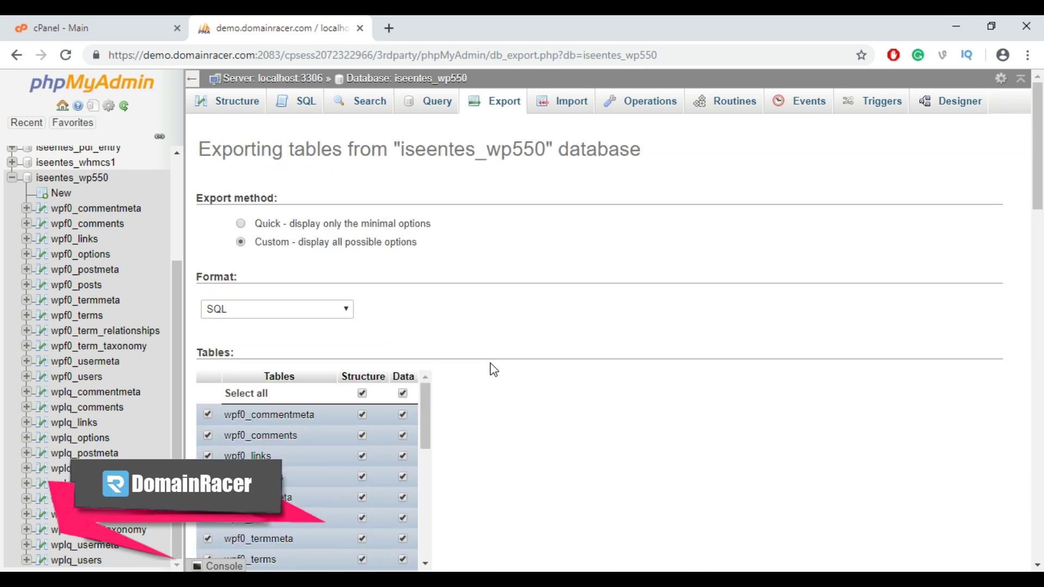
Step: Run a Quick SQL export of iseentes_wp550, downloading iseentes_wp550.sql
left_click(241, 223)
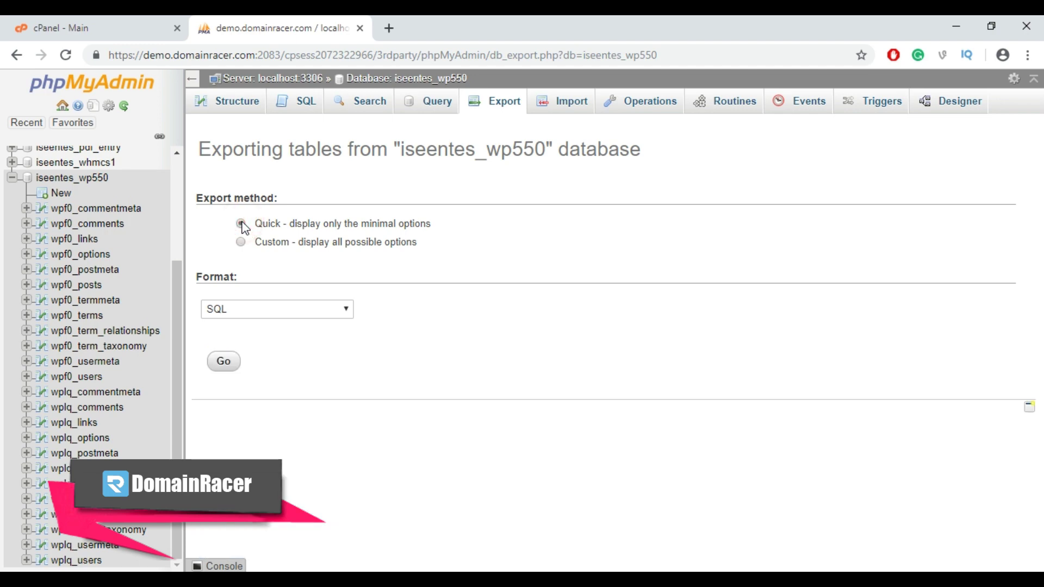
left_click(254, 311)
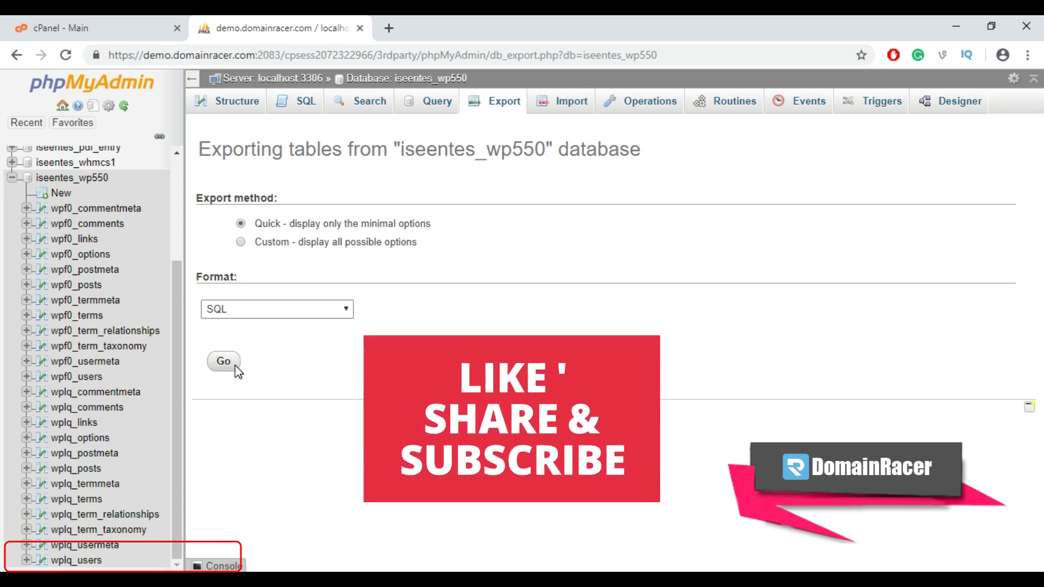
left_click(225, 362)
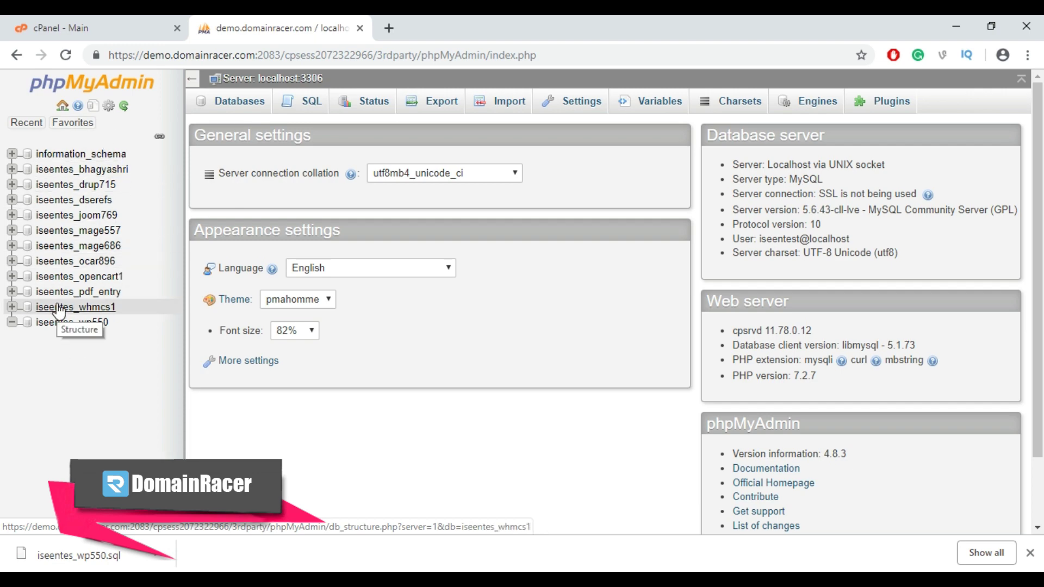
Step: Select the now-empty iseentes_wp550 database and bring up its Import page
left_click(52, 335)
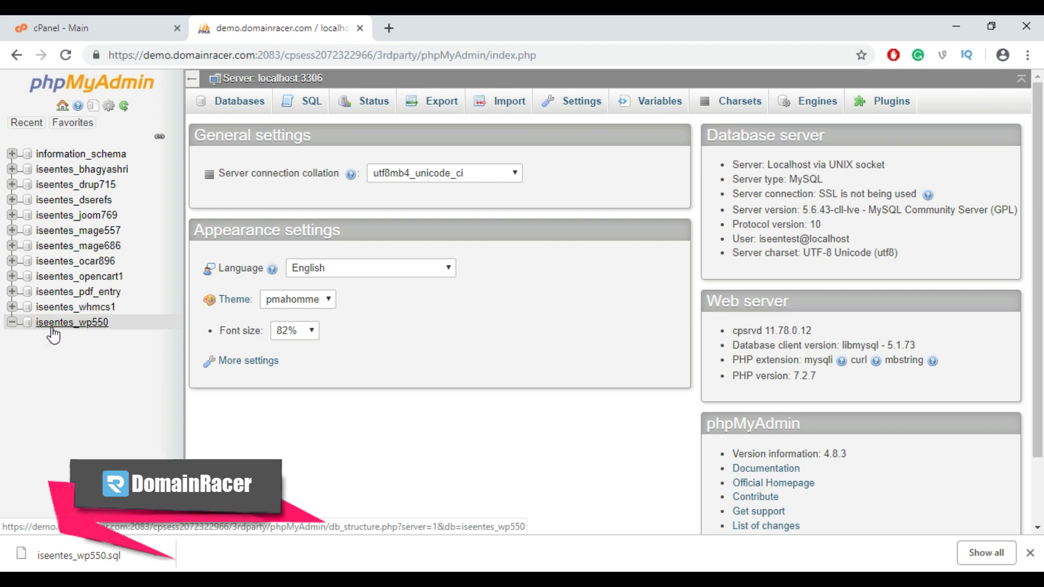
left_click(53, 336)
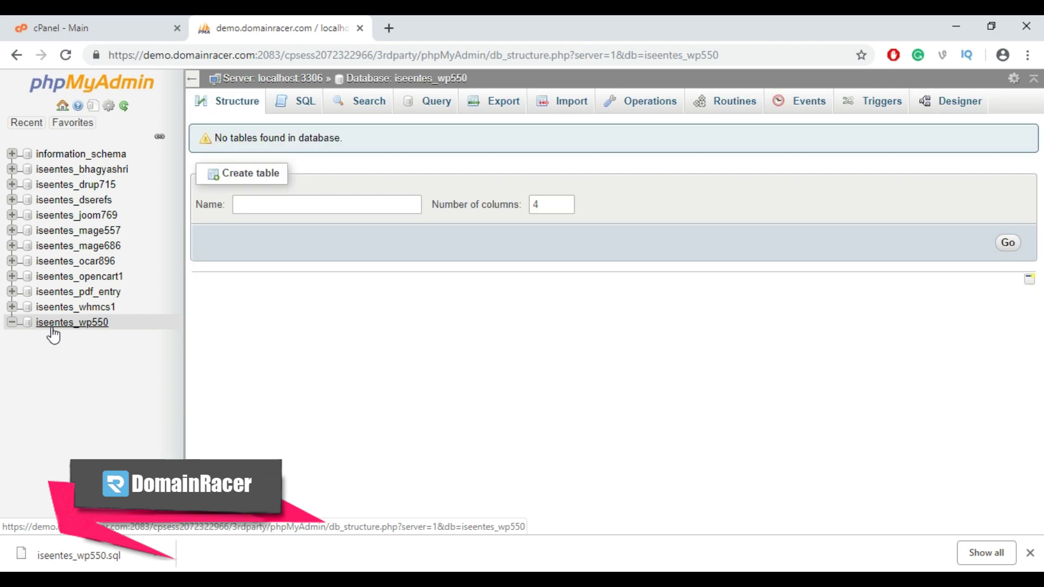
left_click(569, 102)
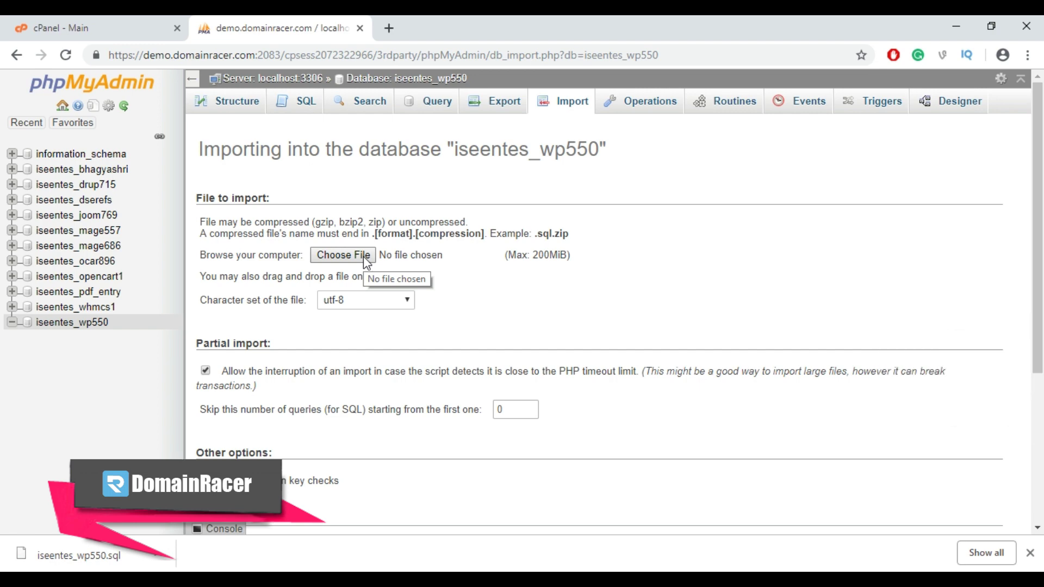
Step: Choose iseentes_wp550.sql from Downloads as the upload file
left_click(363, 257)
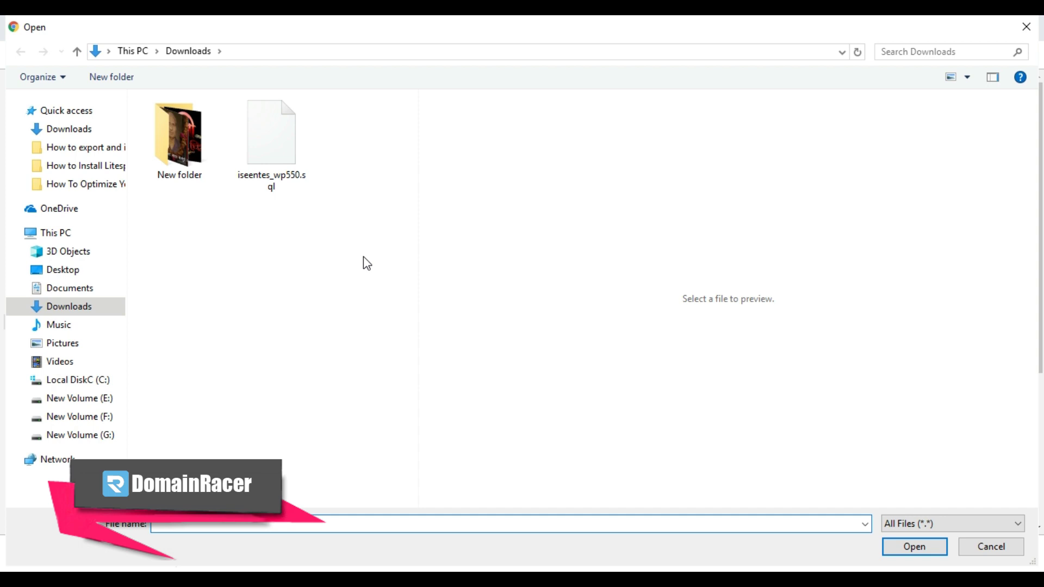
left_click(279, 159)
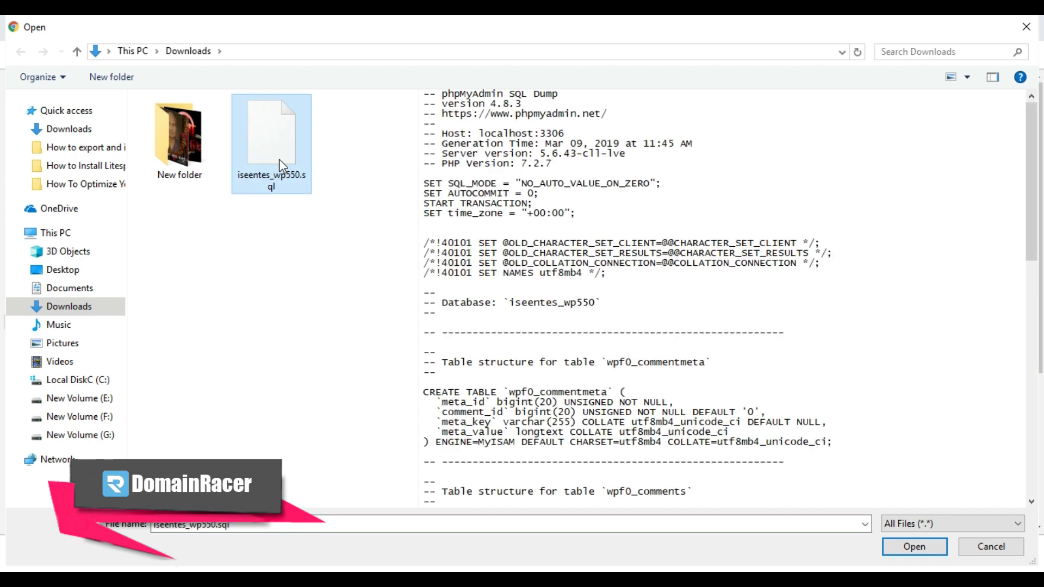
left_click(925, 548)
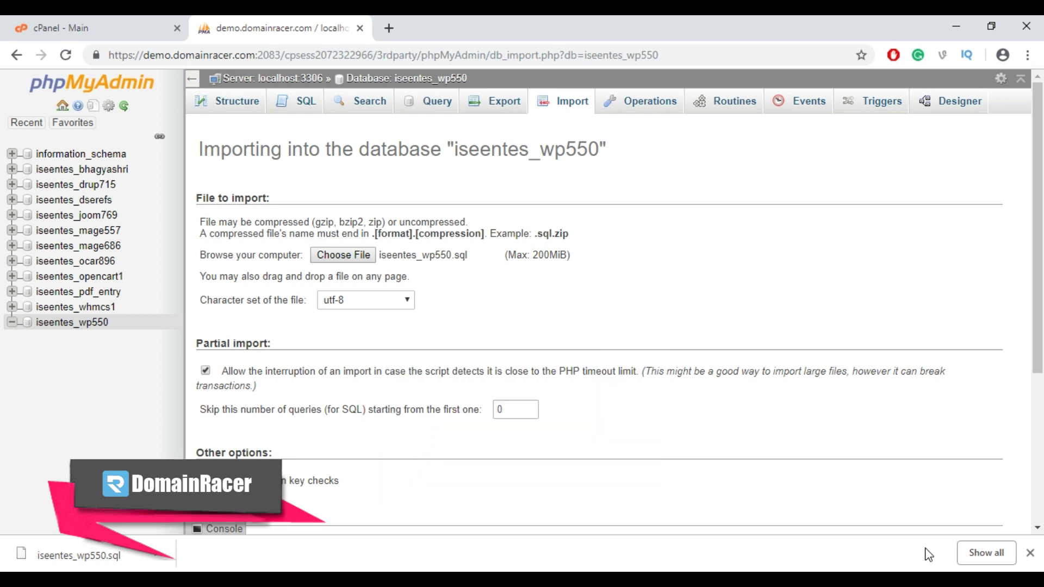
scroll(649, 338, "down", 1)
scroll(650, 337, "down", 1)
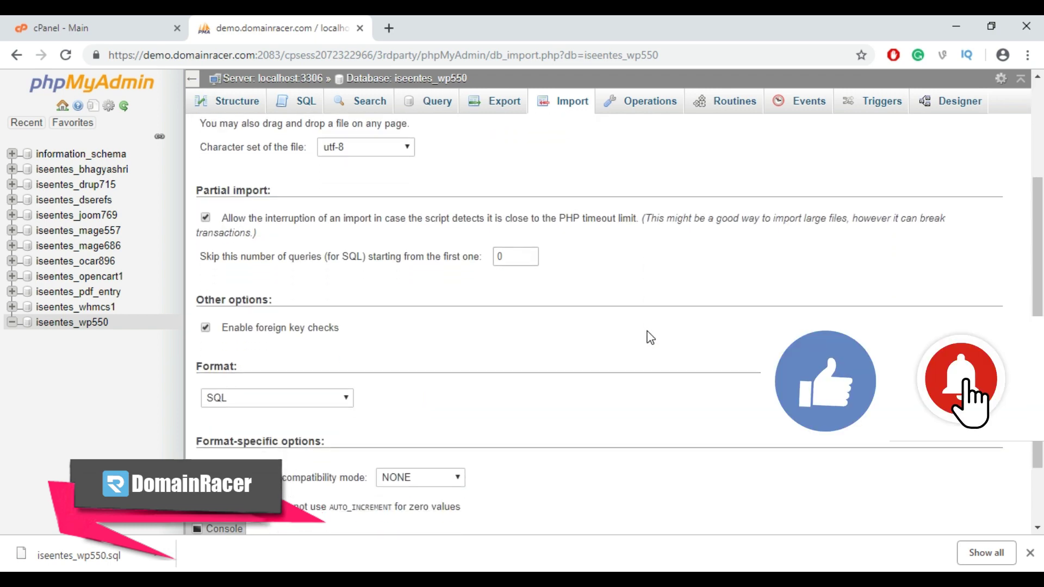
scroll(650, 337, "down", 1)
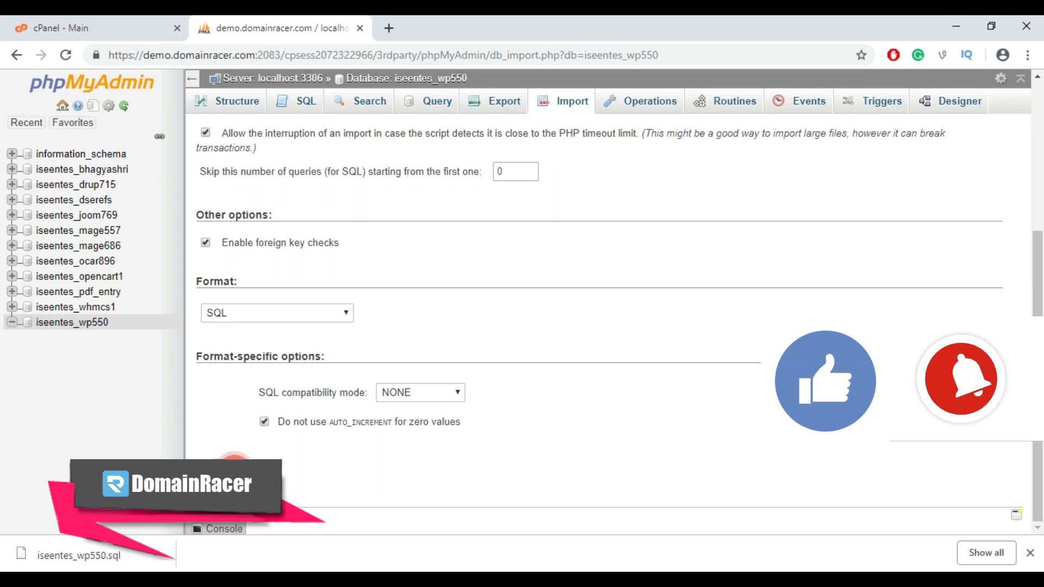
Step: Import iseentes_wp550.sql and highlight the 105-query success message
left_click(234, 463)
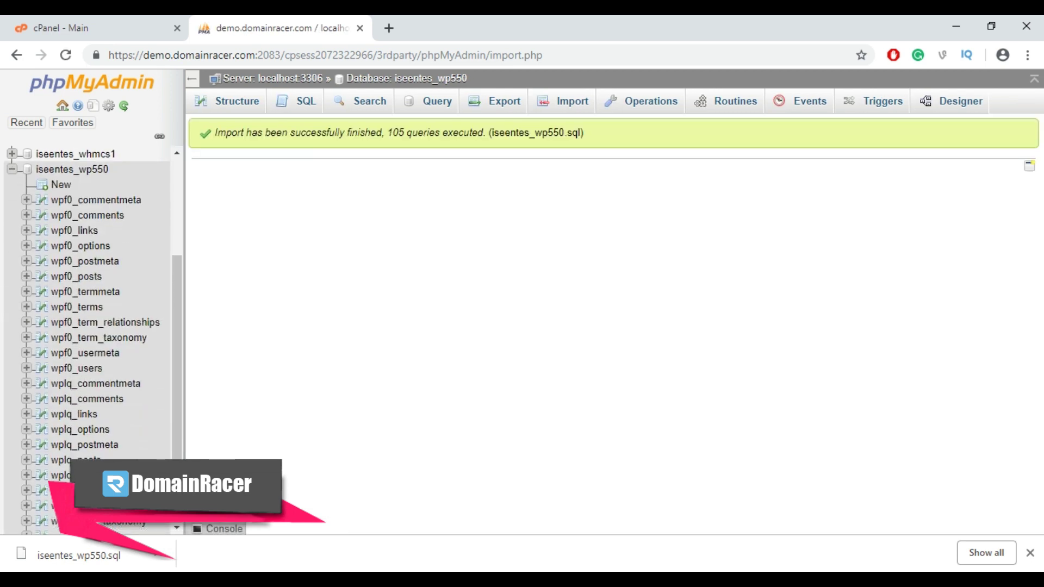
left_click_drag(214, 132, 639, 133)
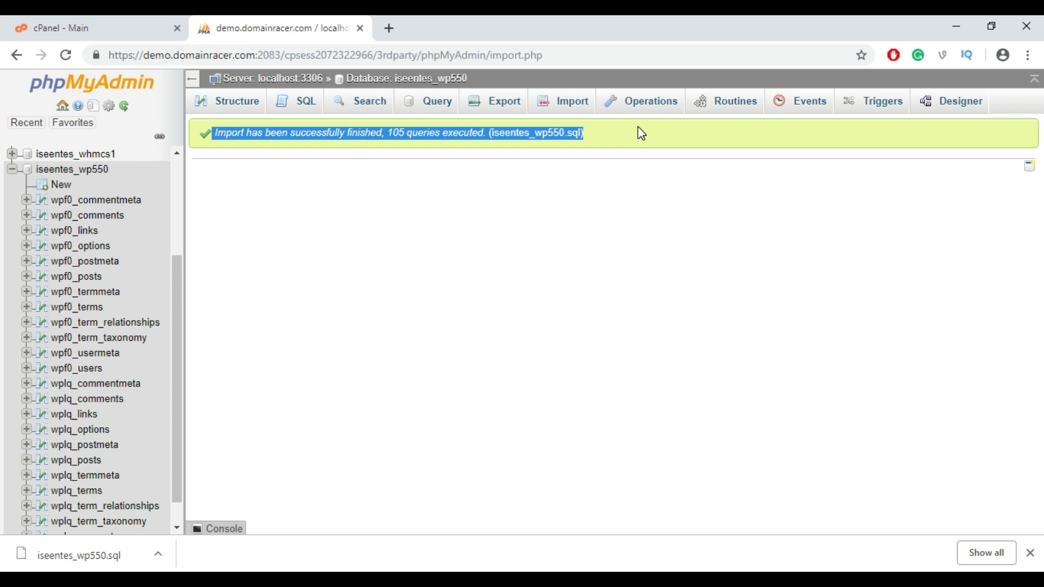